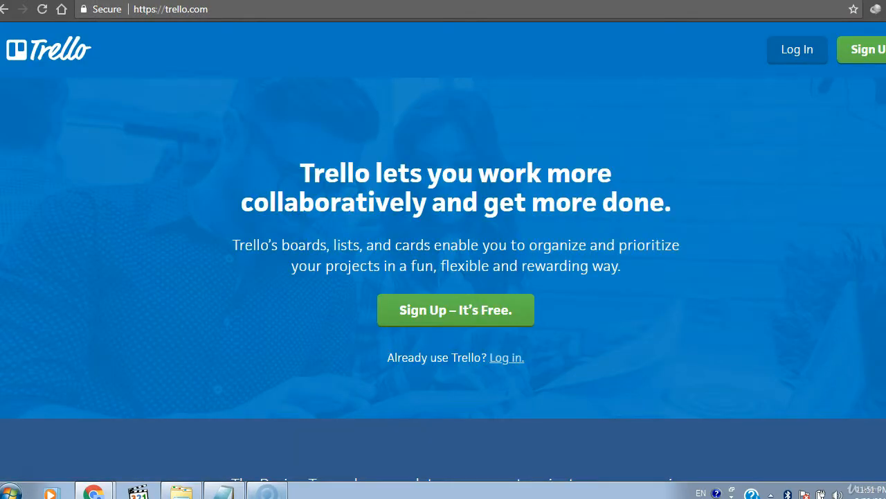
- Sign up for a free Trello account by entering the name, e-mail address and account password
click(417, 319)
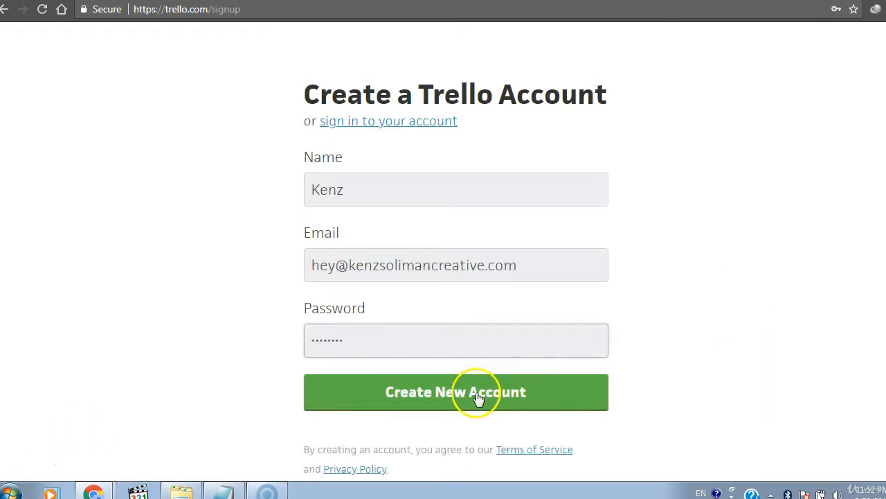
click(477, 397)
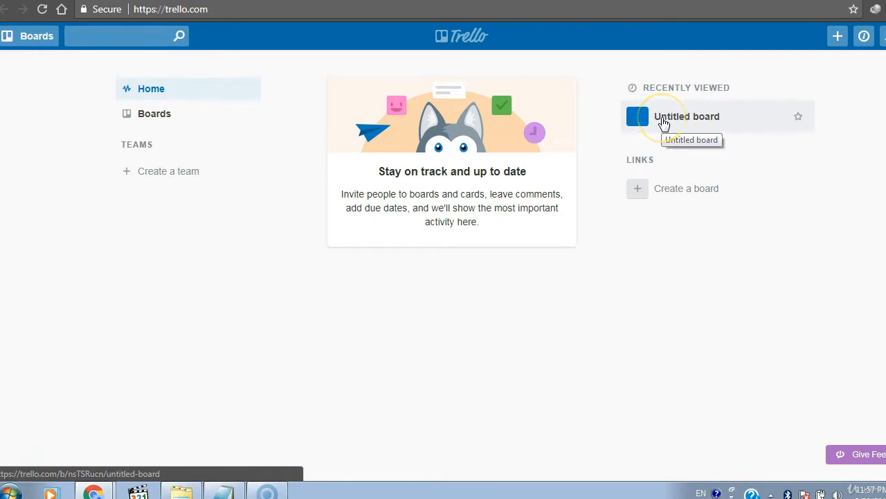
- Go to the personal boards and open the Untitled board
click(674, 200)
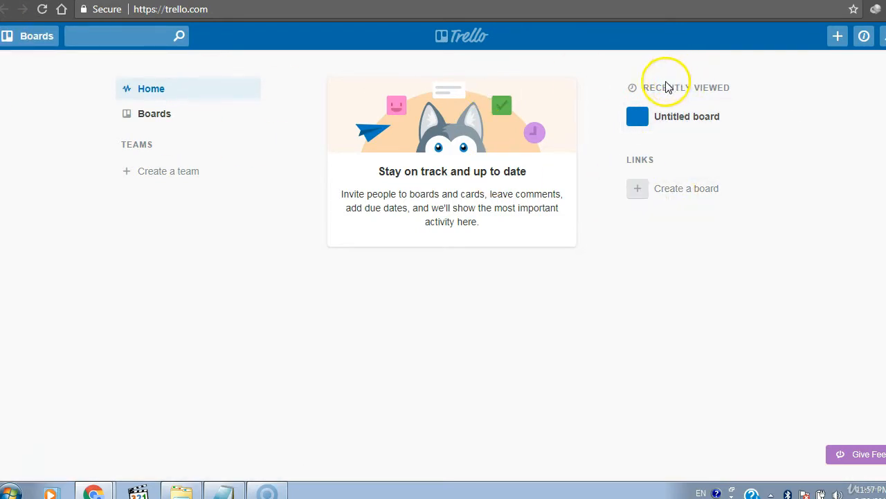
click(173, 122)
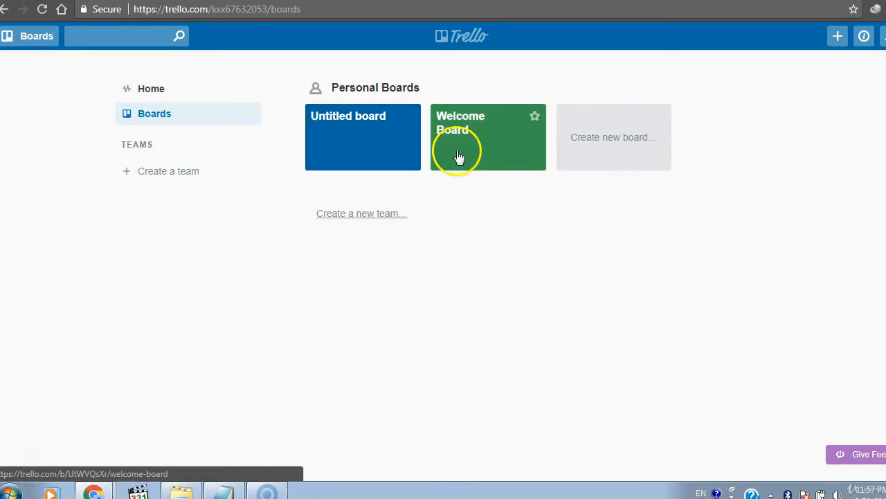
click(369, 158)
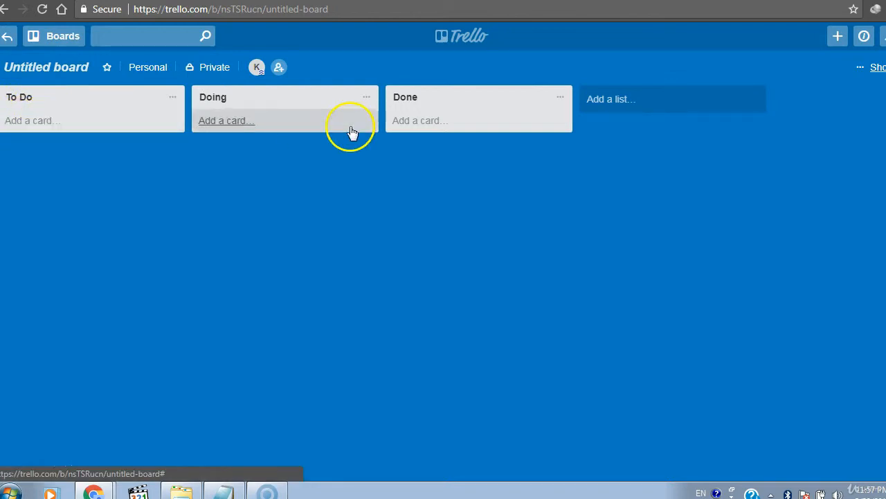
click(111, 95)
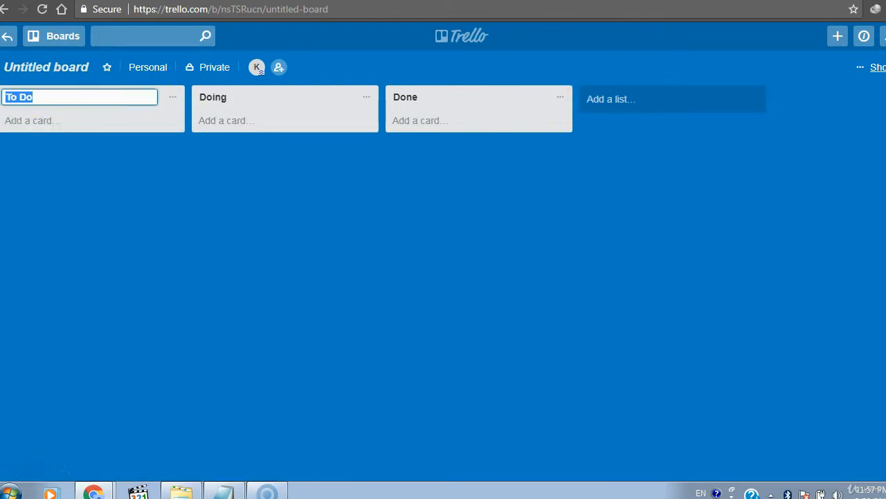
click(263, 97)
click(463, 94)
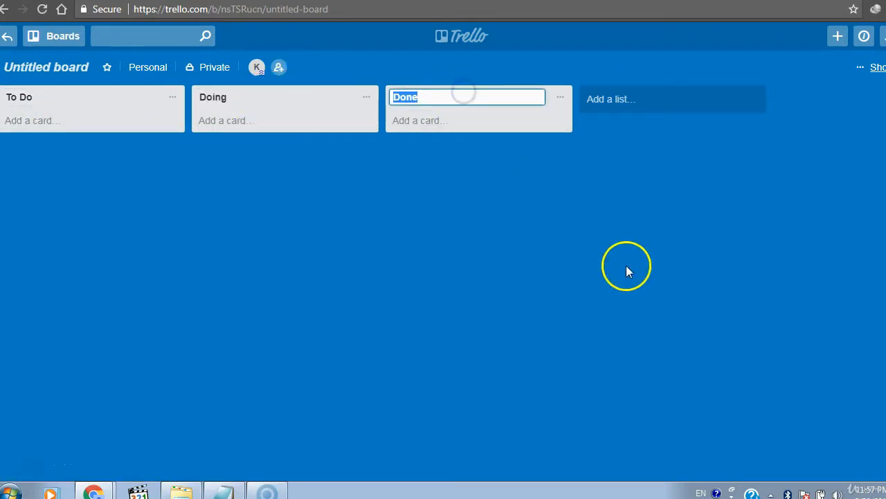
click(451, 345)
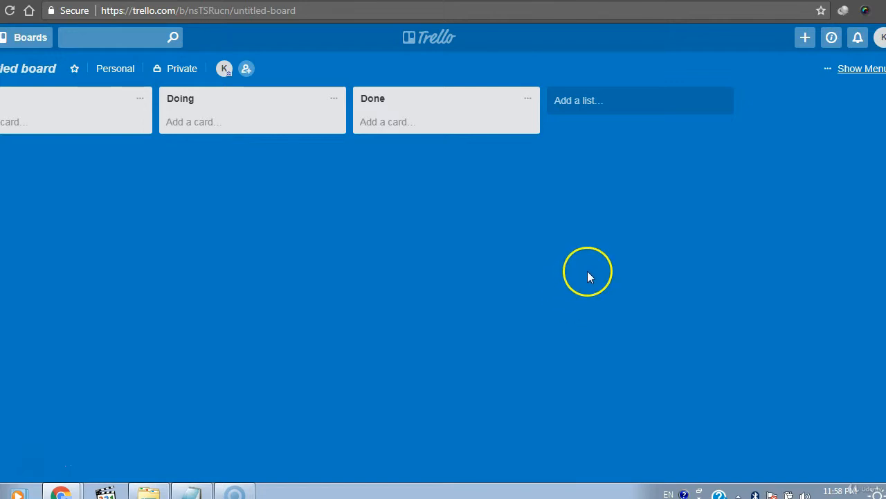
- Show the board menu and view the background options, including colors, photos and custom backgrounds
click(856, 72)
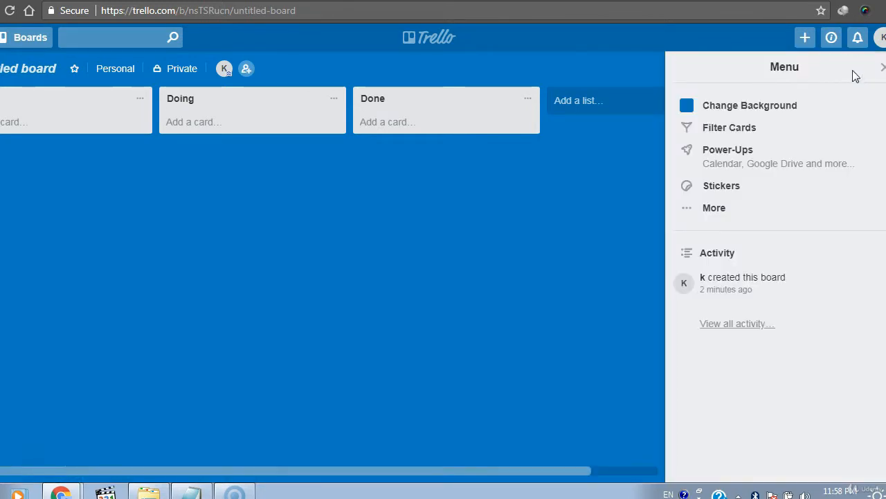
click(736, 104)
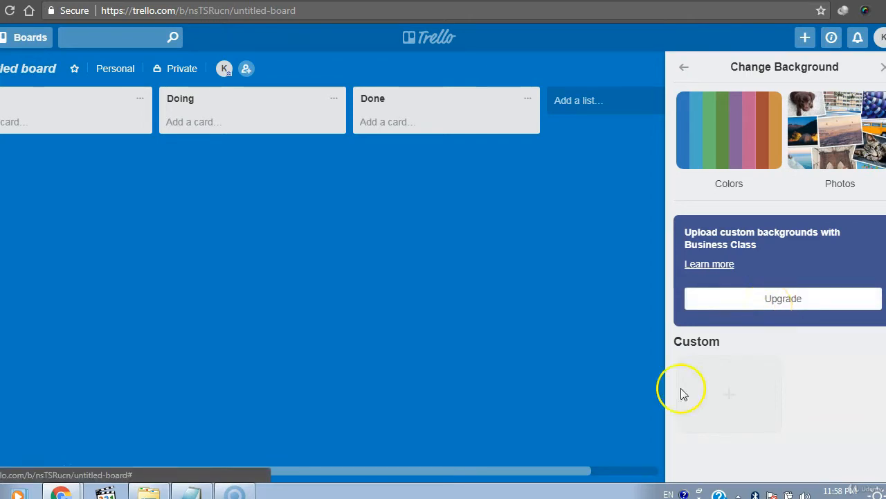
click(685, 70)
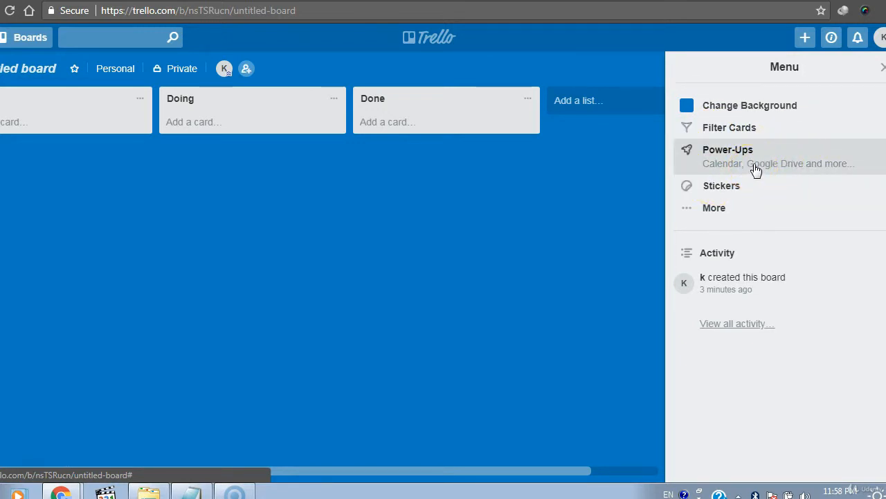
- Browse the available stickers, including the Taco Pack, Pete the Computer and custom stickers, and return to the board menu
click(724, 186)
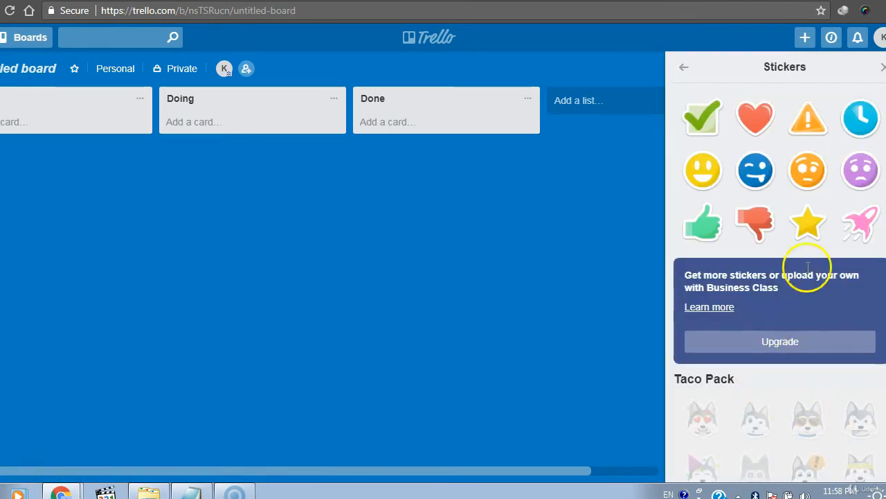
scroll(831, 367, down, 3)
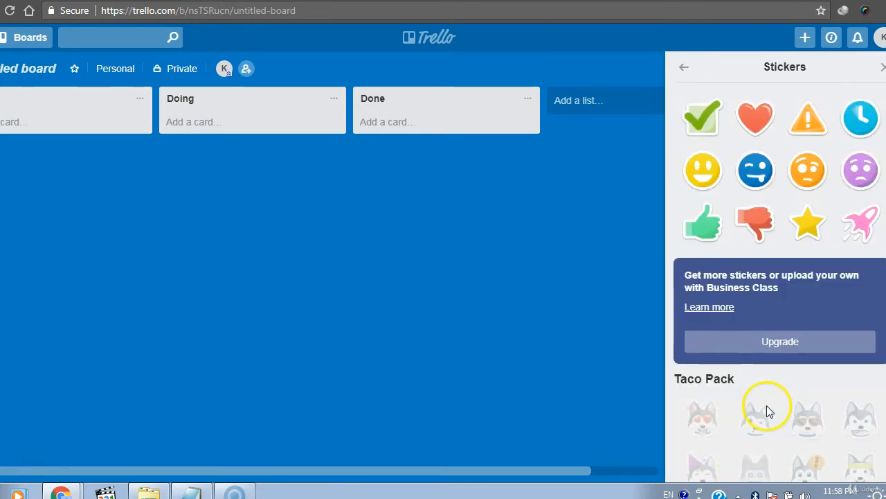
scroll(767, 405, down, 2)
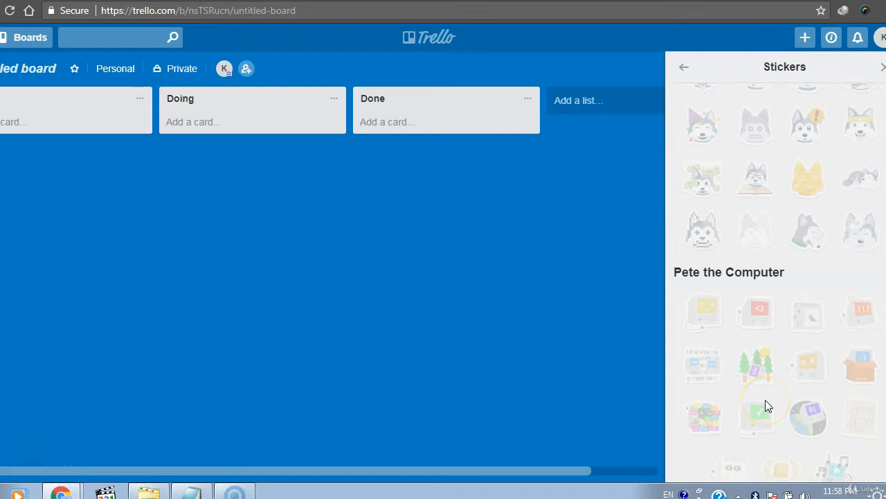
scroll(766, 405, down, 2)
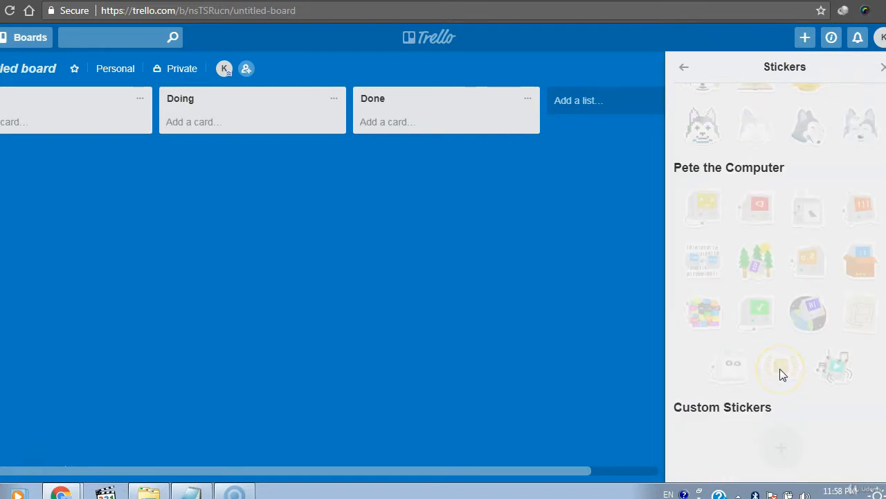
scroll(782, 372, up, 8)
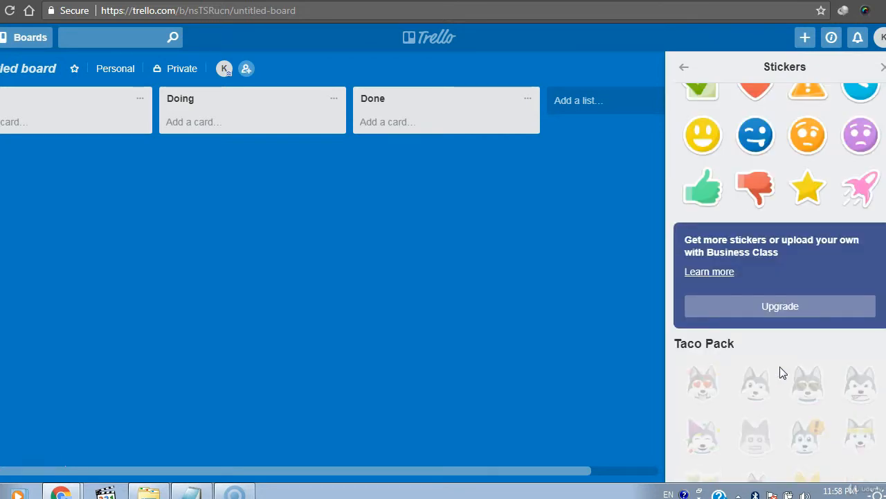
click(684, 66)
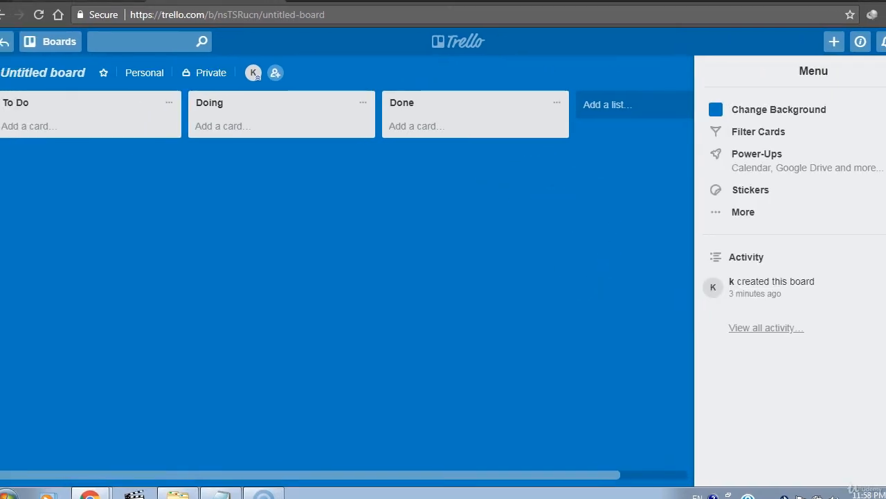
- Go to trello.com/gold and open the page for sharing Trello to earn Trello Gold for free
drag(215, 15, 280, 14)
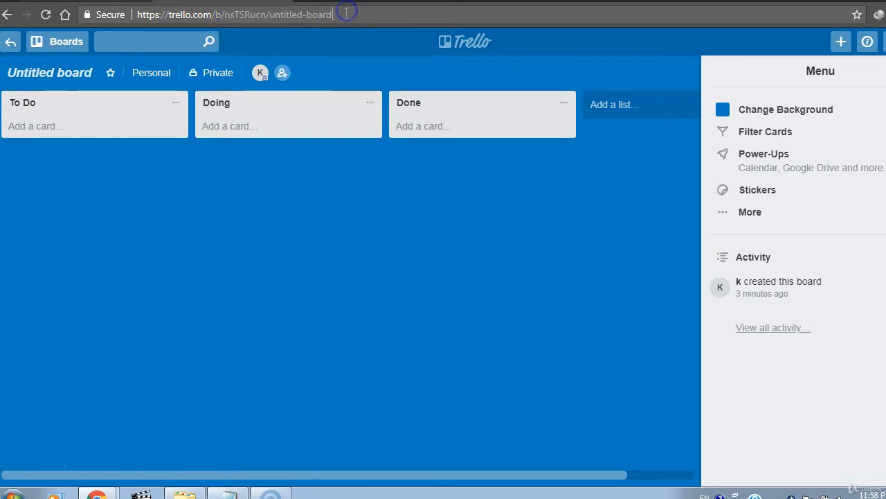
drag(346, 13, 225, 18)
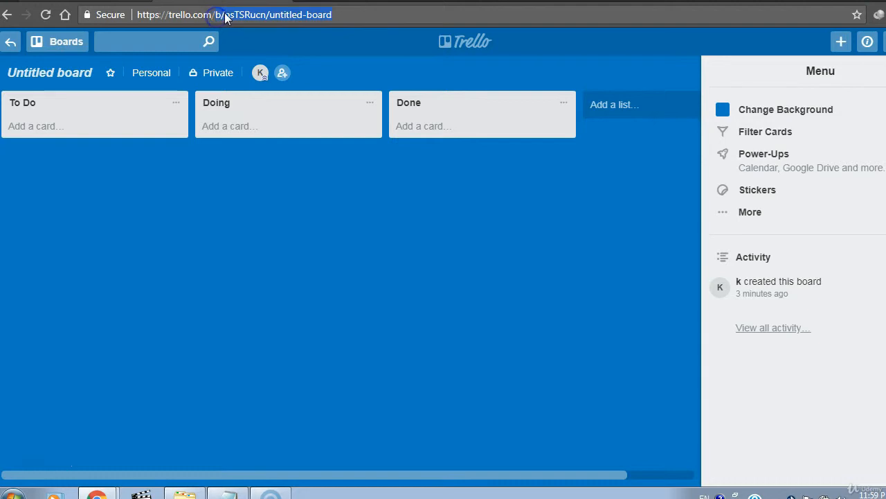
key(BackSpace)
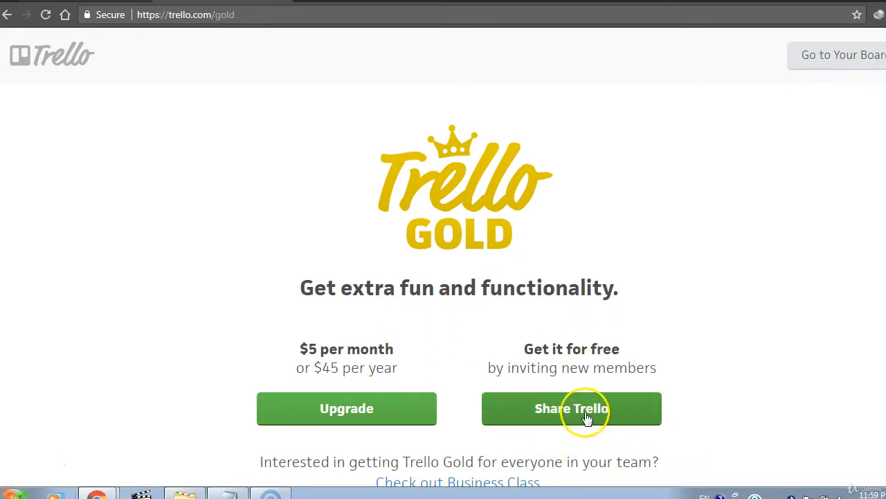
click(559, 413)
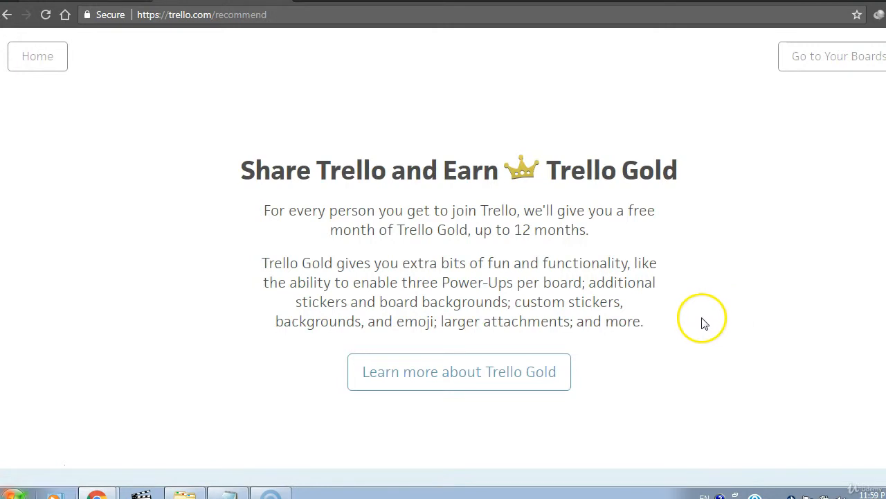
- Examine how Trello Gold months are earned, the earned-months progress and the ways to share the referral link
scroll(443, 263, down, 1)
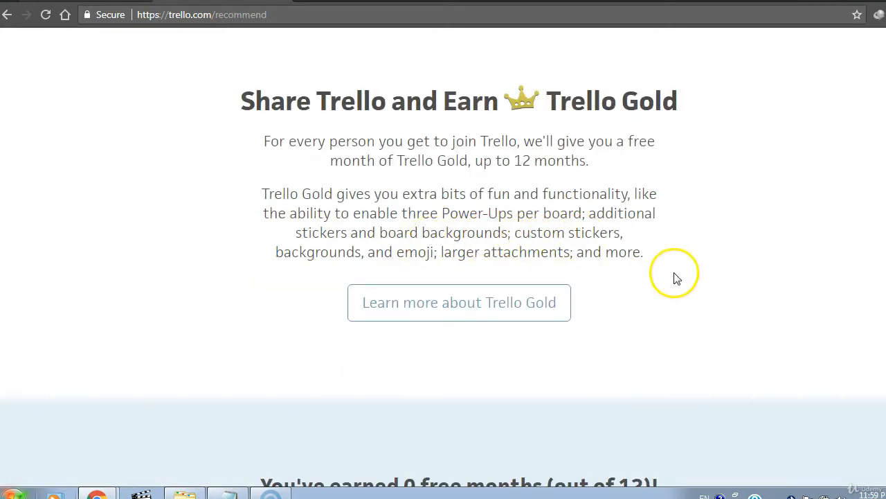
scroll(672, 277, down, 4)
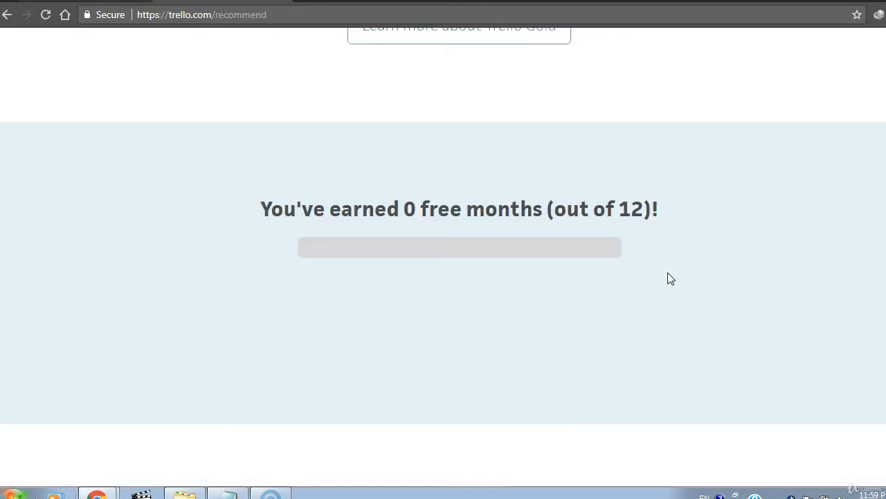
scroll(257, 205, up, 1)
click(256, 205)
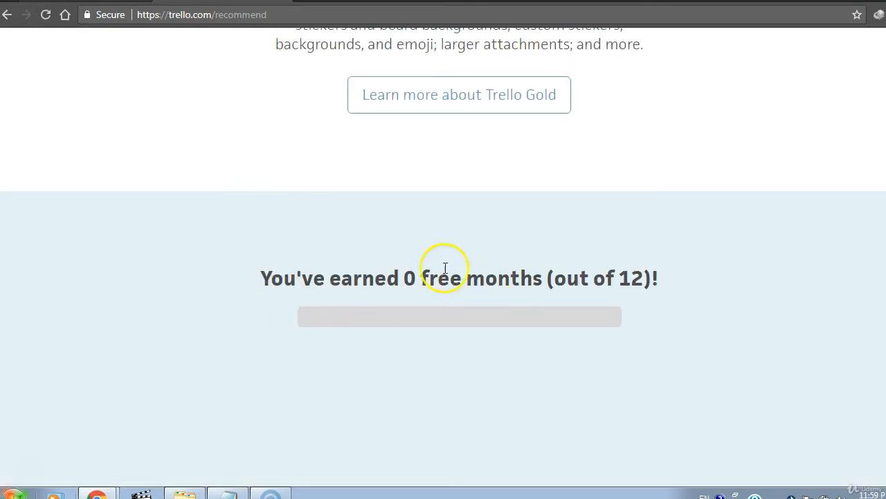
scroll(572, 289, down, 3)
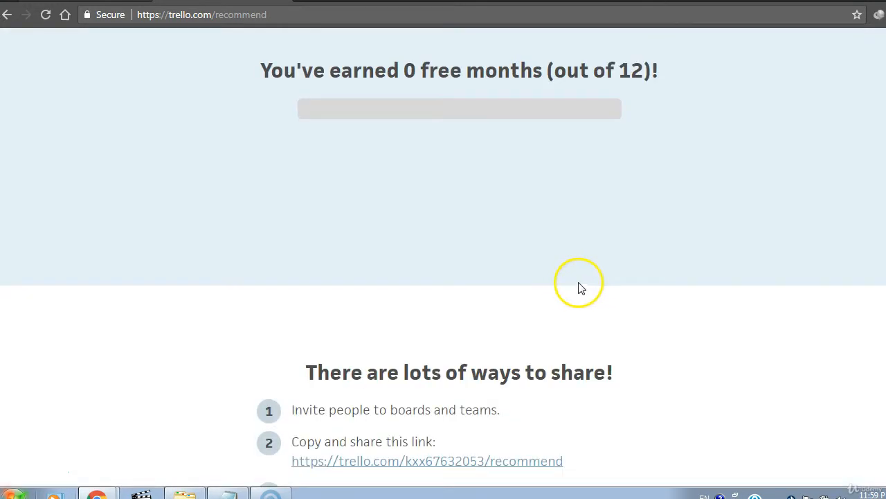
scroll(580, 281, up, 1)
scroll(579, 281, down, 3)
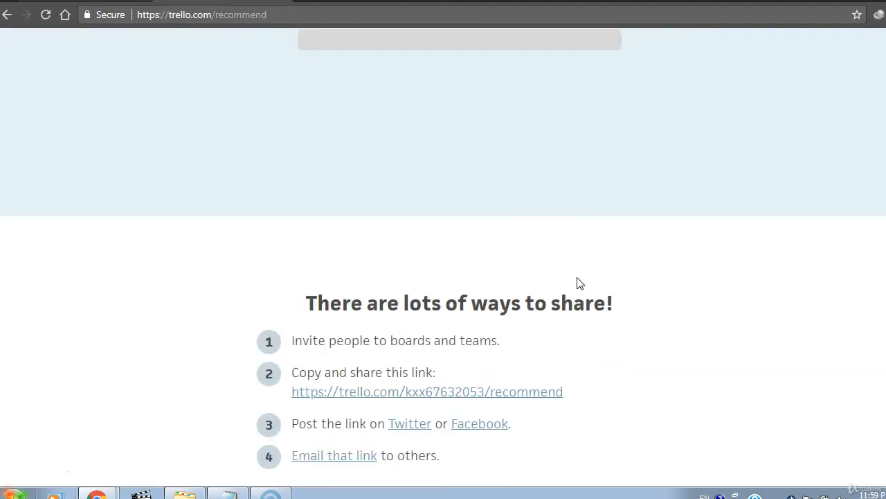
scroll(578, 282, down, 1)
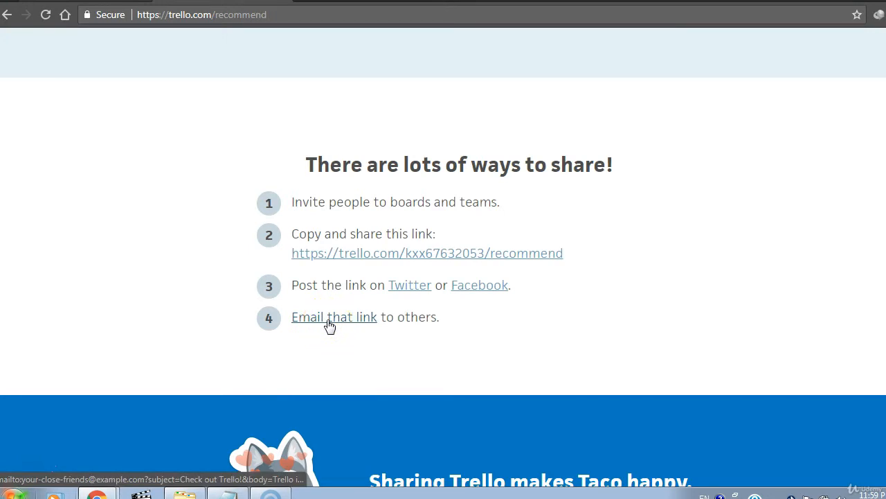
click(416, 288)
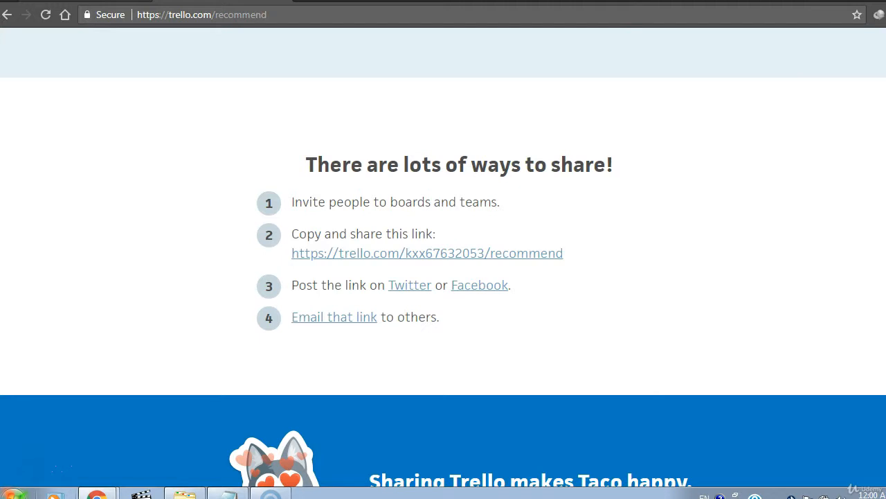
- Reopen the Untitled board from the personal boards and rename it "Content to create"
click(238, 49)
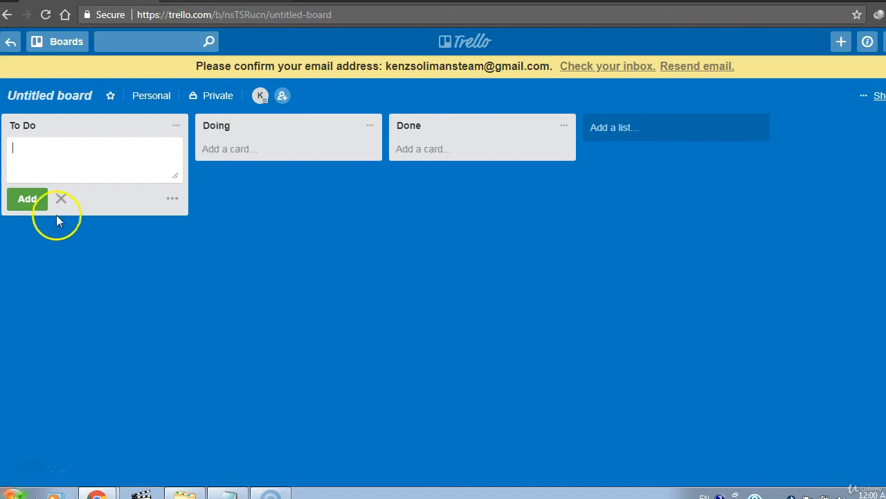
click(11, 43)
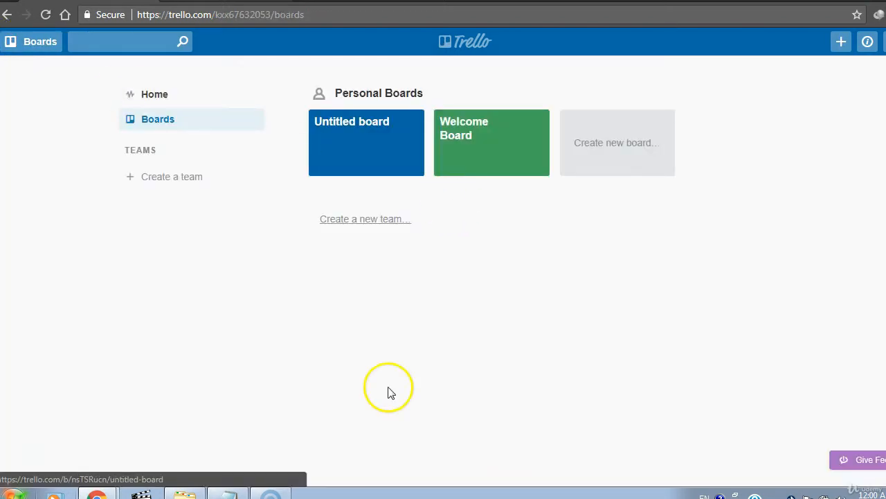
click(350, 123)
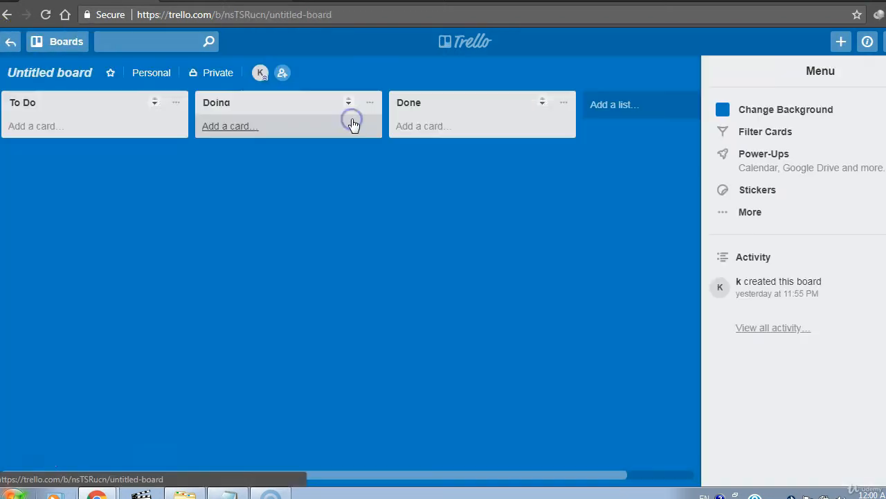
click(83, 75)
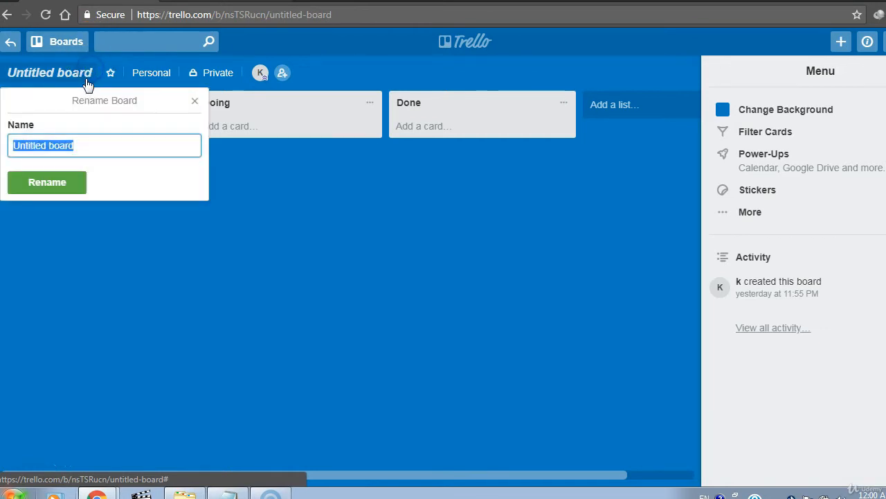
text(C)
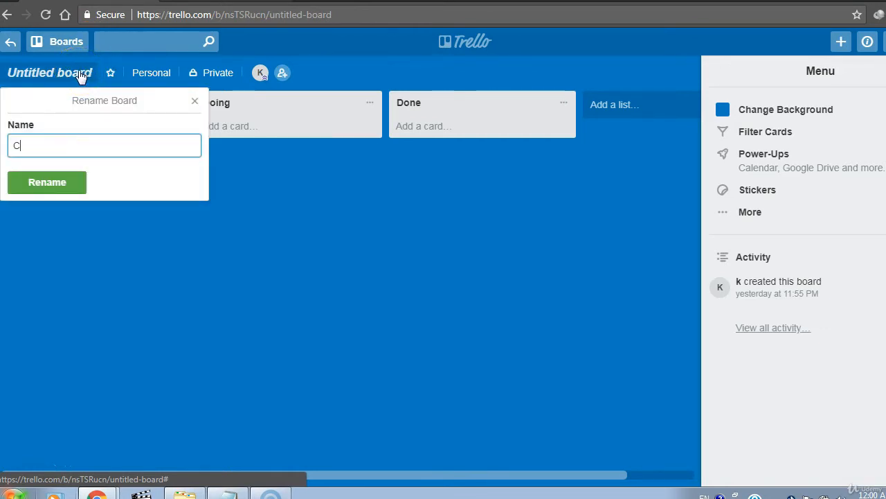
text(ontent to create)
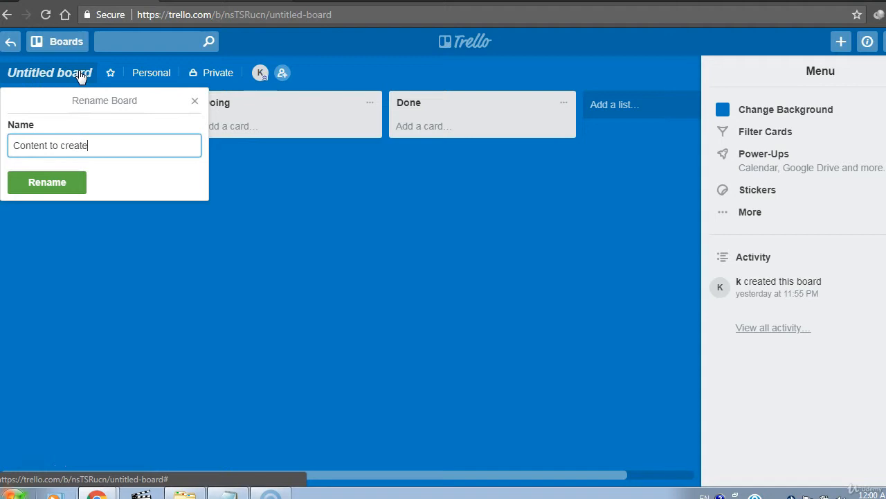
click(53, 183)
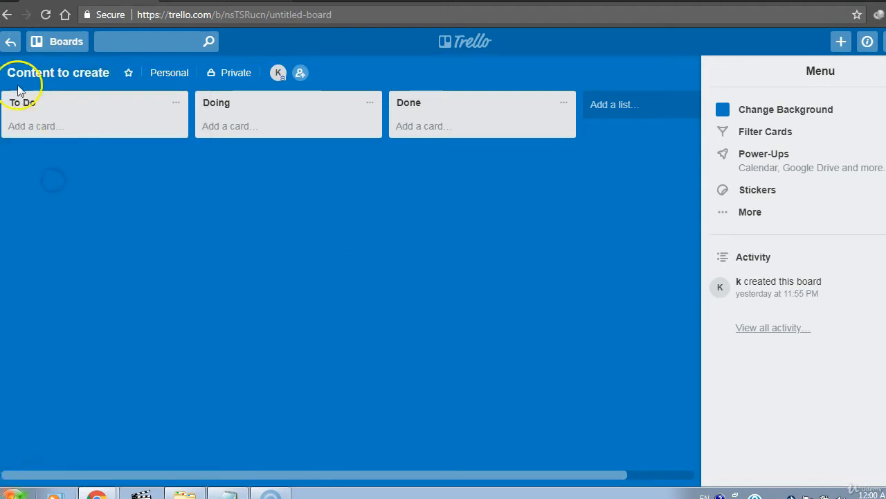
- Create a private board titled "Content marketing" with the fern background, and look at its background options
click(8, 46)
click(625, 143)
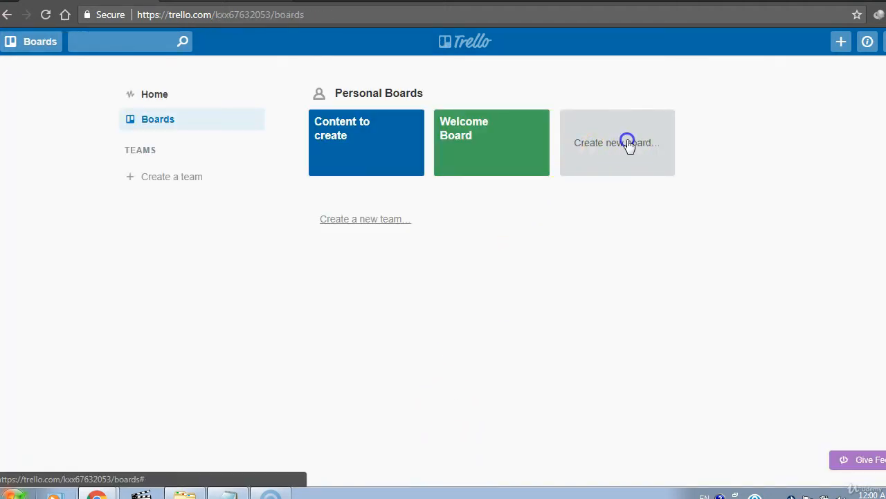
text(C)
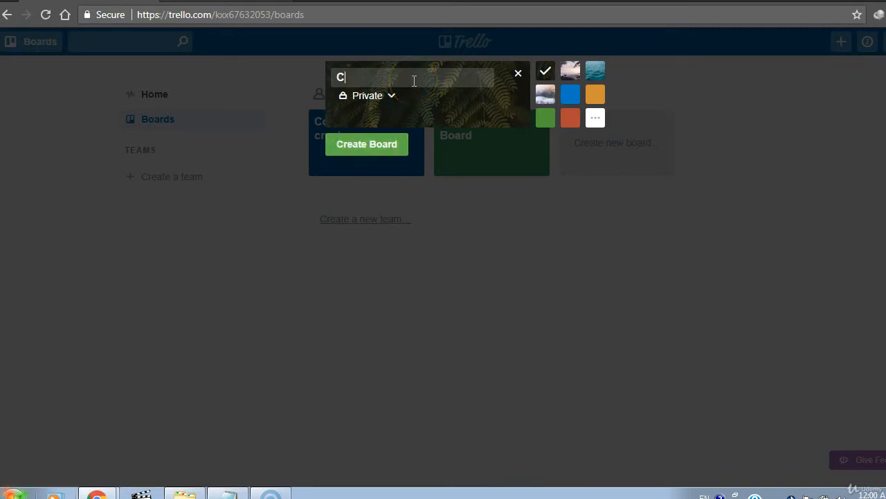
text(ontent marketing)
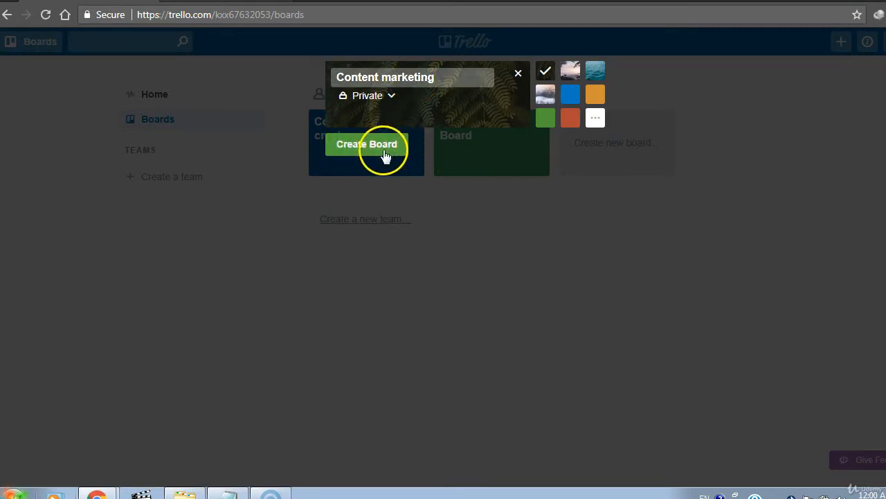
click(384, 148)
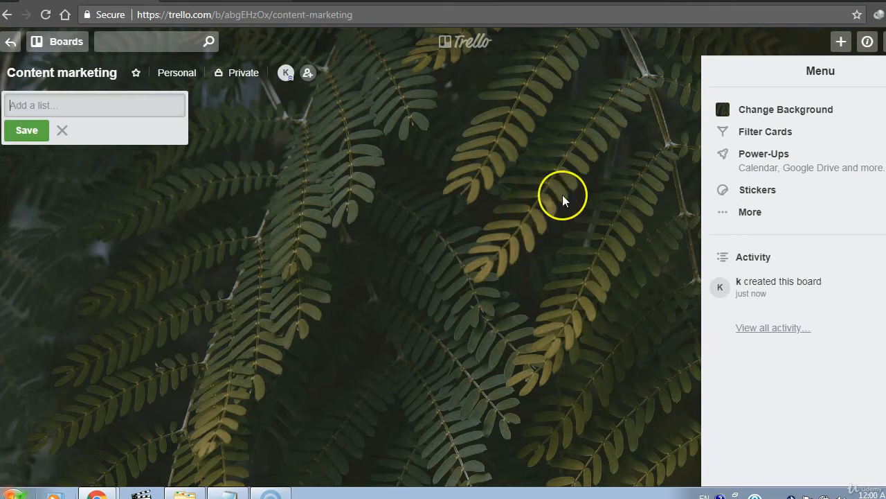
click(801, 105)
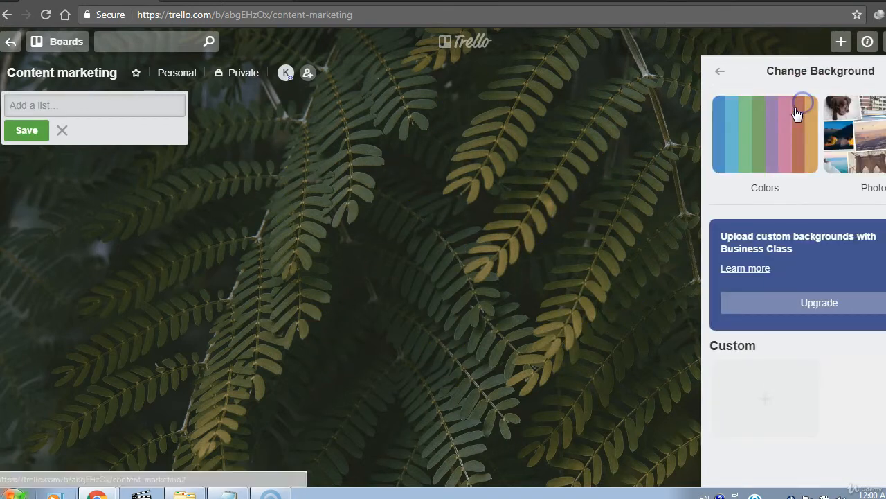
click(720, 71)
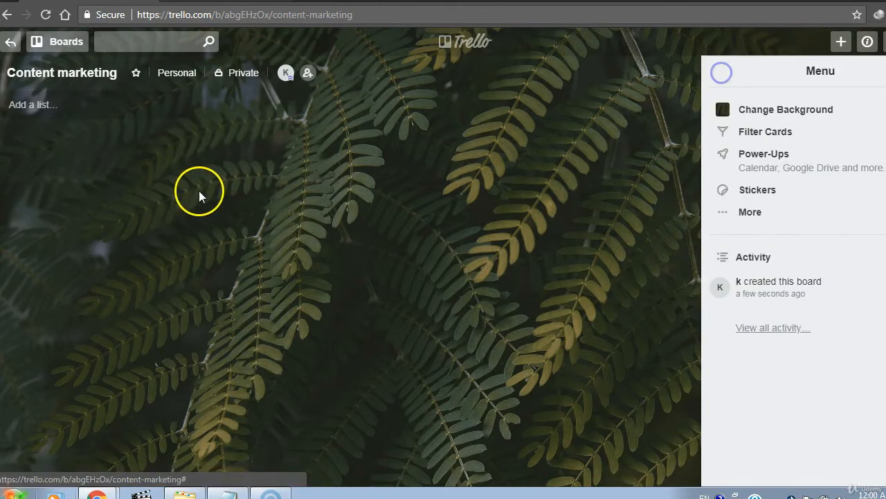
- Create another private board titled "House work" with the clouds photo as its background
click(10, 42)
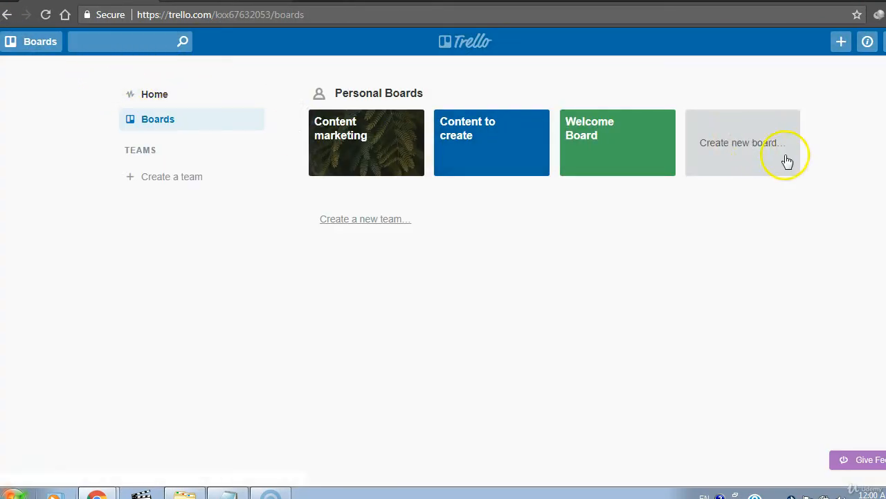
click(738, 158)
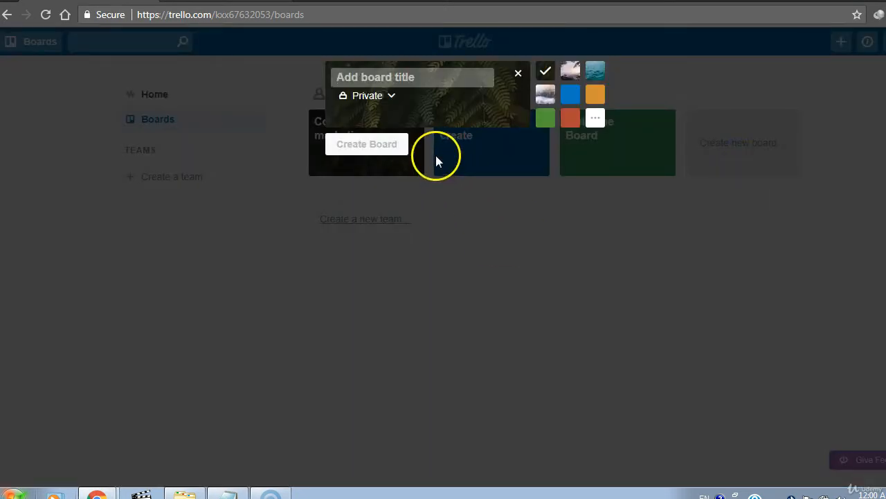
click(545, 95)
click(431, 79)
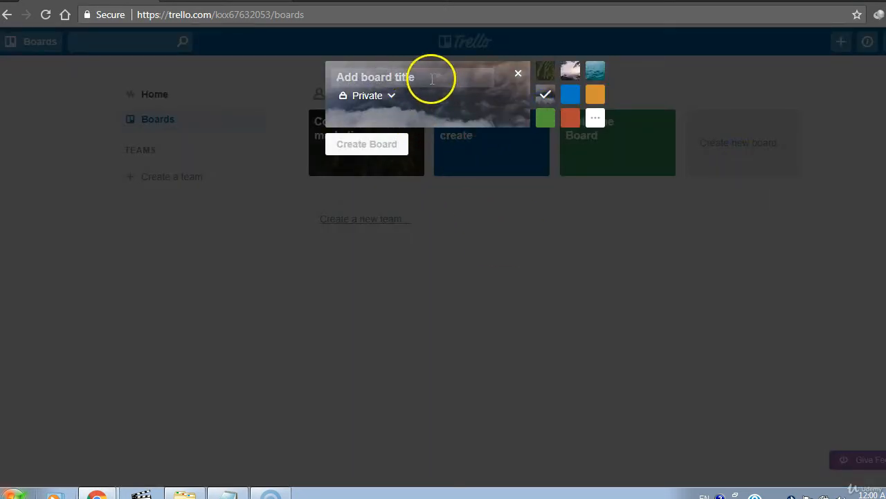
text(House)
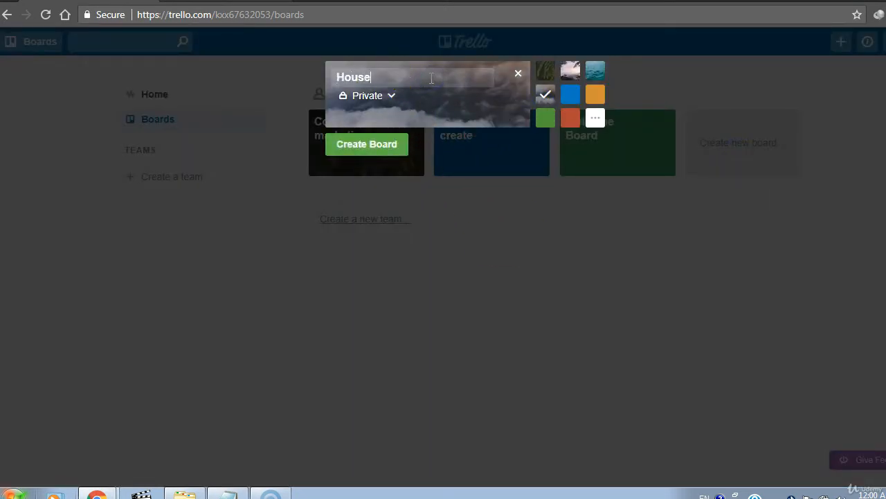
text( work)
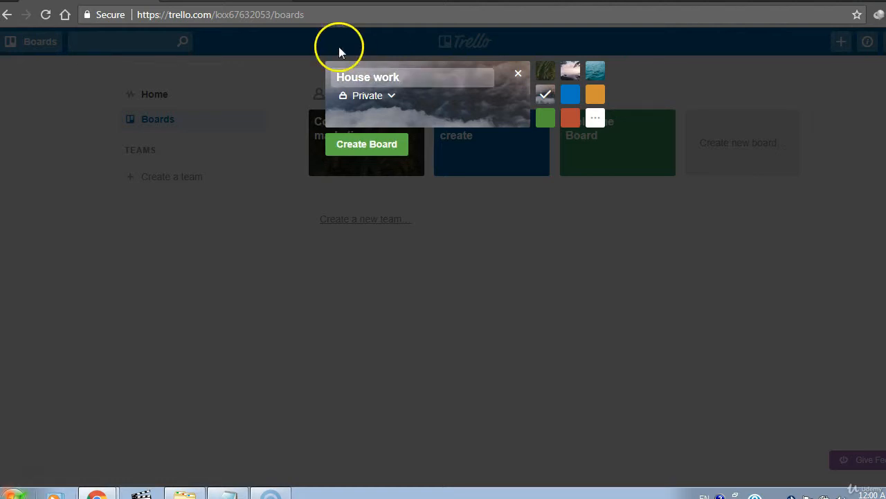
click(384, 145)
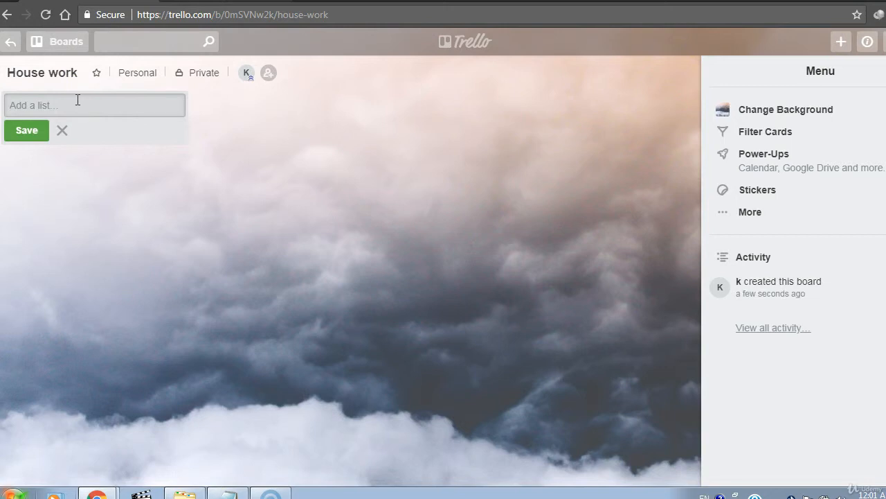
- Add two lists titled "Weekly cleaning" and "Meal prep" to the House work board
text(Weekly cleaning)
click(45, 133)
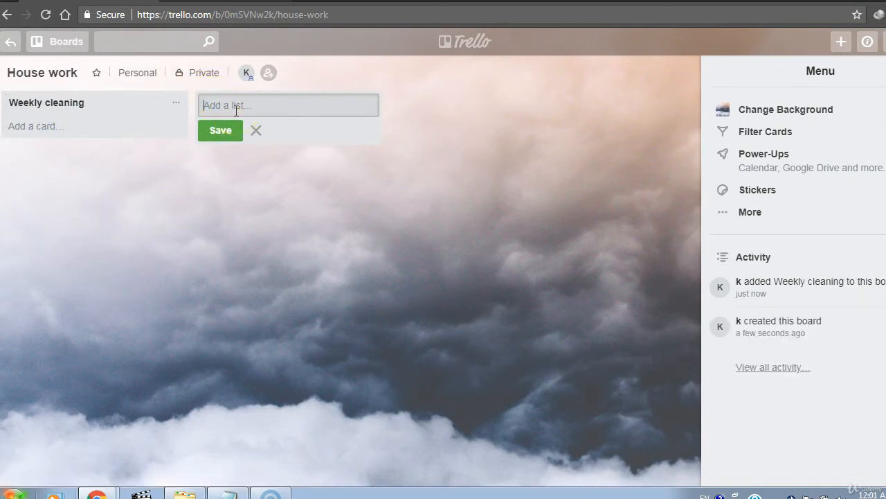
text(Meal prep)
click(216, 127)
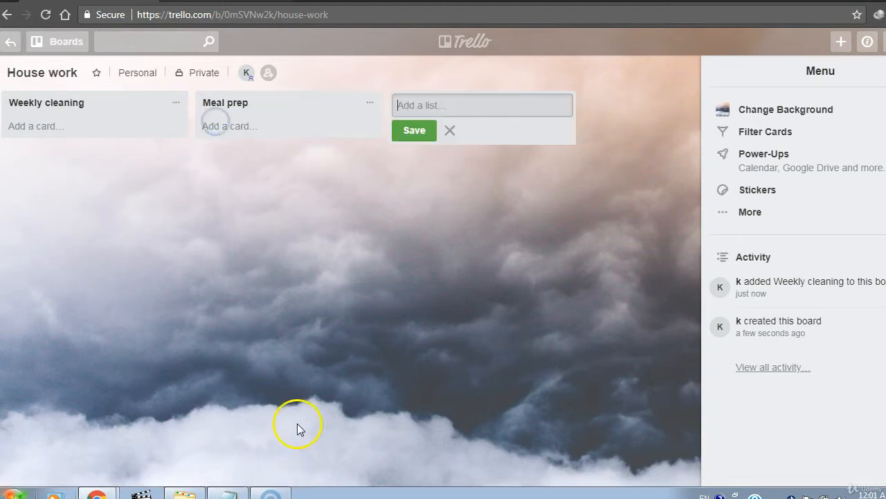
- Add a "Laundry" list after "Meal prep", and hide the board menu to start a fourth list
text(L)
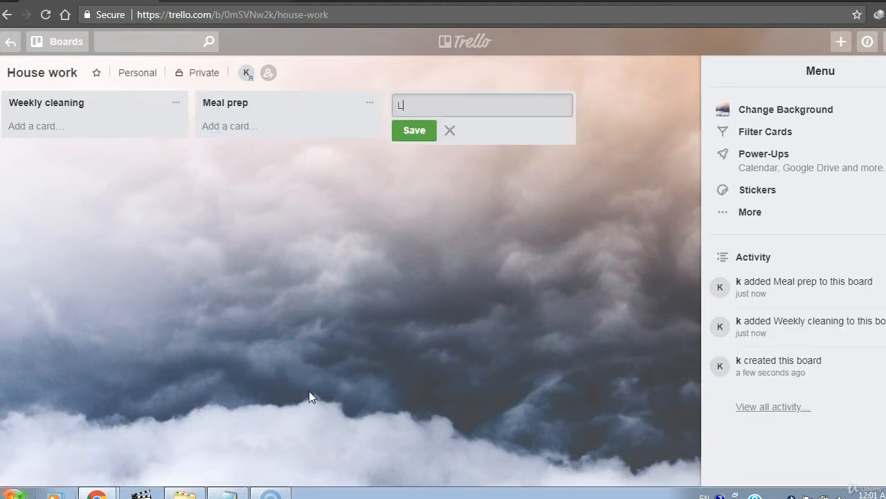
text(aundry)
click(411, 130)
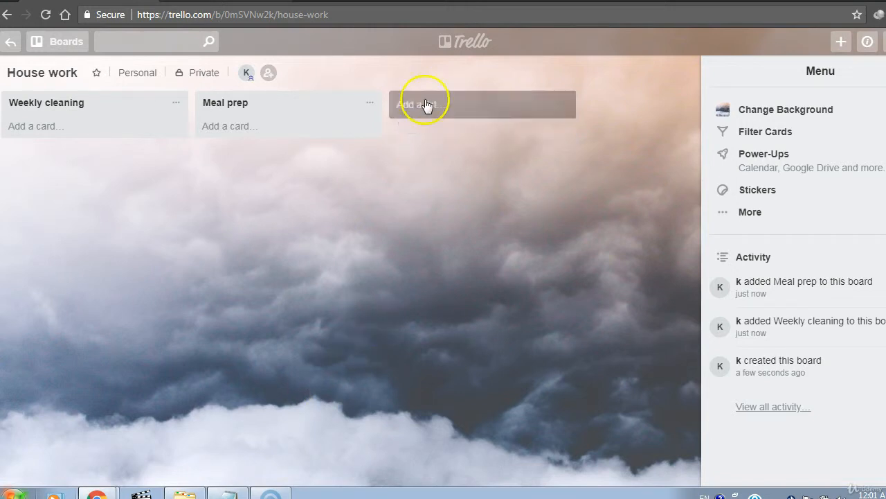
click(427, 104)
click(415, 131)
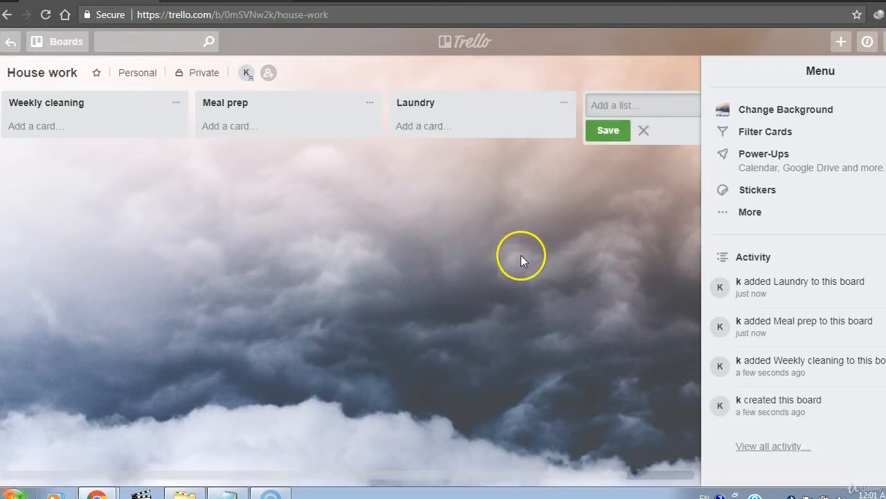
click(878, 74)
click(682, 104)
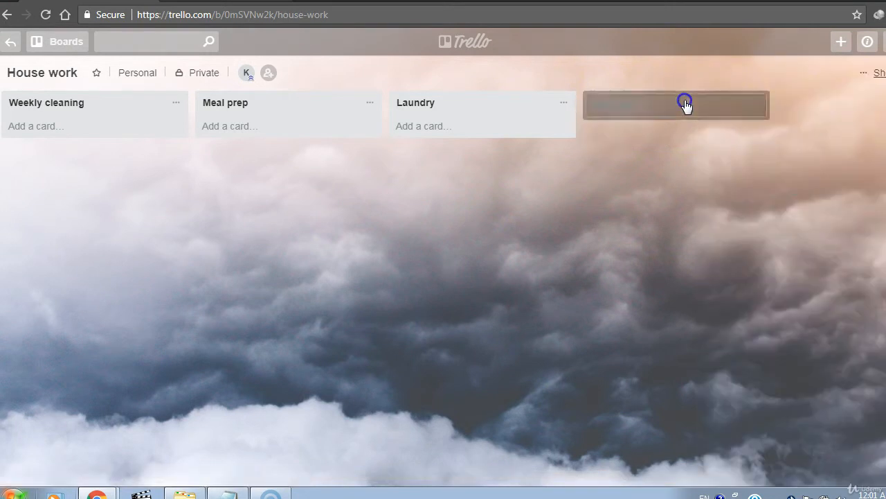
text(D)
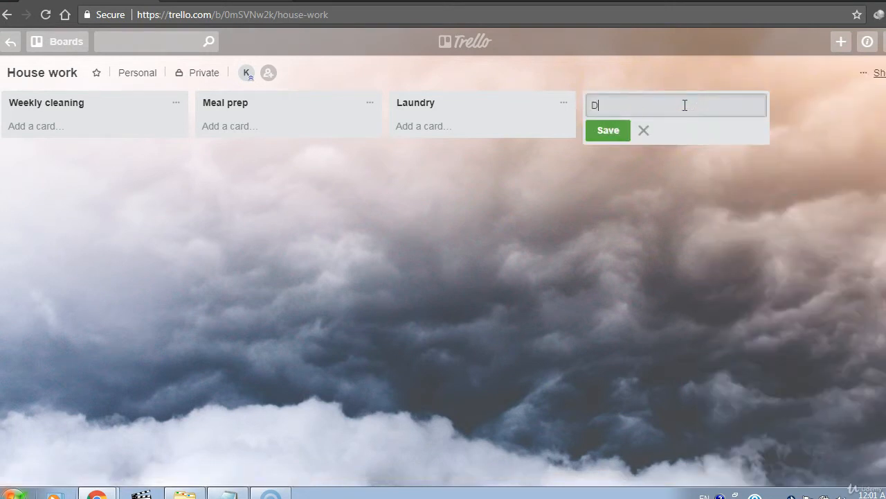
text(octors appo)
key(BackSpace)
key(BackSpace)
key(BackSpace)
key(BackSpace)
key(BackSpace)
key(BackSpace)
key(BackSpace)
key(BackSpace)
key(BackSpace)
key(BackSpace)
key(BackSpace)
key(BackSpace)
- Title the fourth list "Fun family time ideas" and save it to the House work board
text(Fun ffamily tim)
key(BackSpace)
key(BackSpace)
key(BackSpace)
key(BackSpace)
key(BackSpace)
key(BackSpace)
key(BackSpace)
key(BackSpace)
key(BackSpace)
key(BackSpace)
text(amily time ideas)
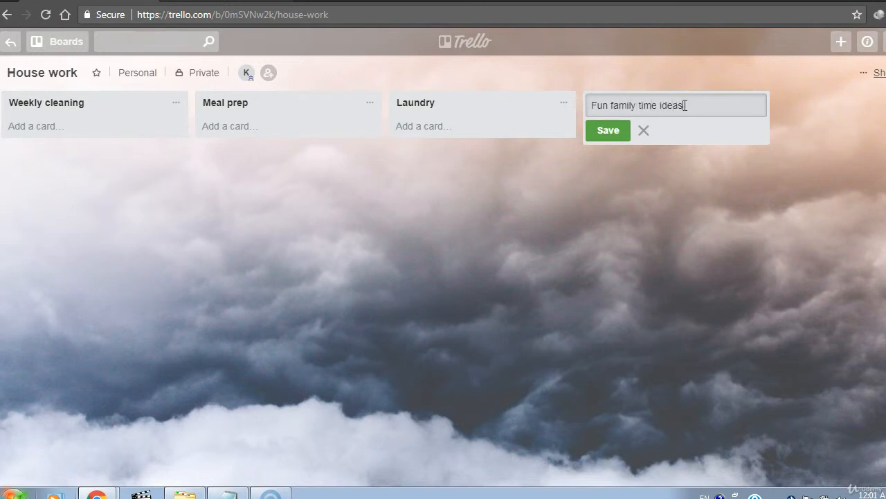
click(612, 133)
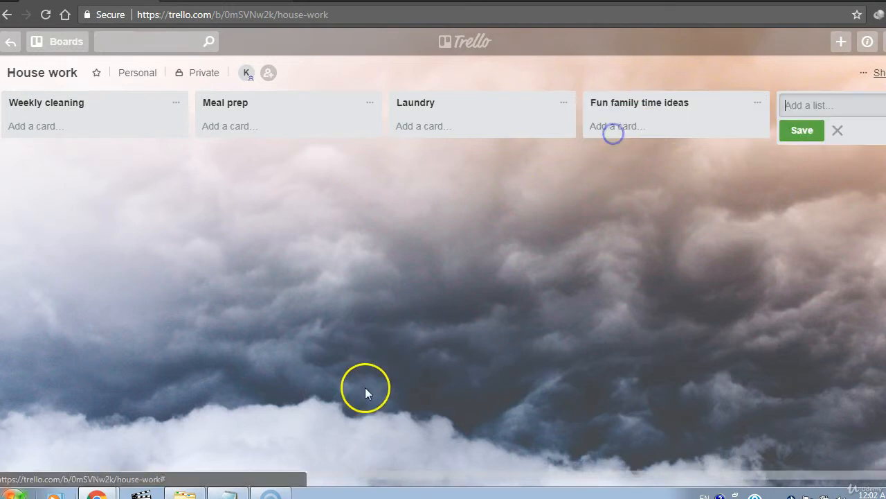